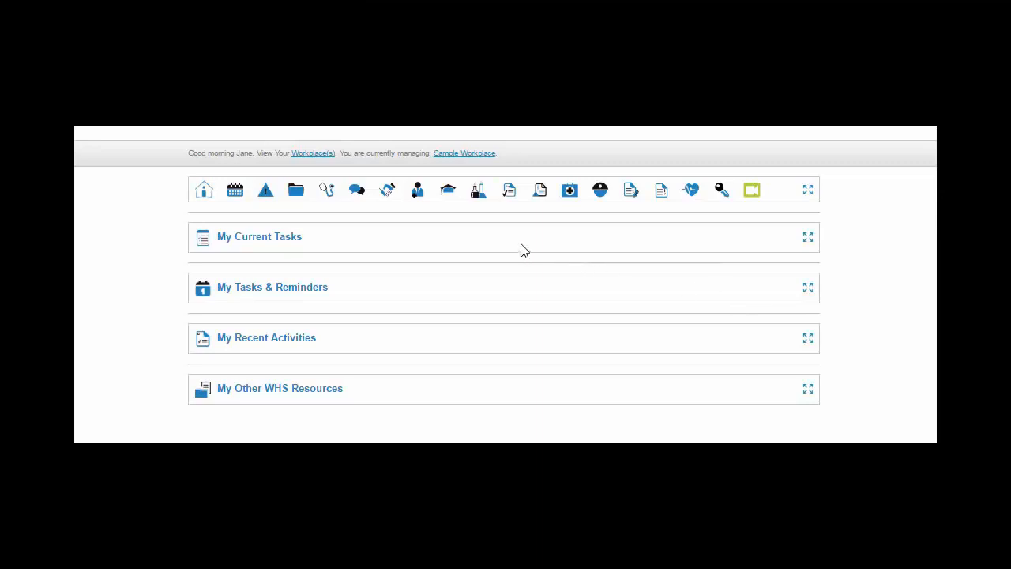
Open the Hazardous Substances module and look at its help options
click(479, 201)
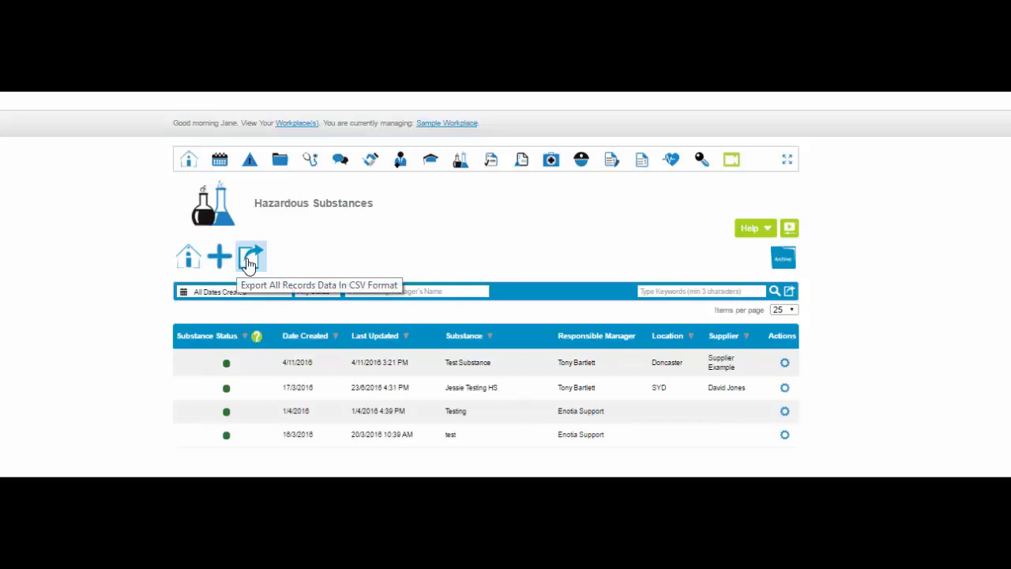
click(764, 230)
click(765, 229)
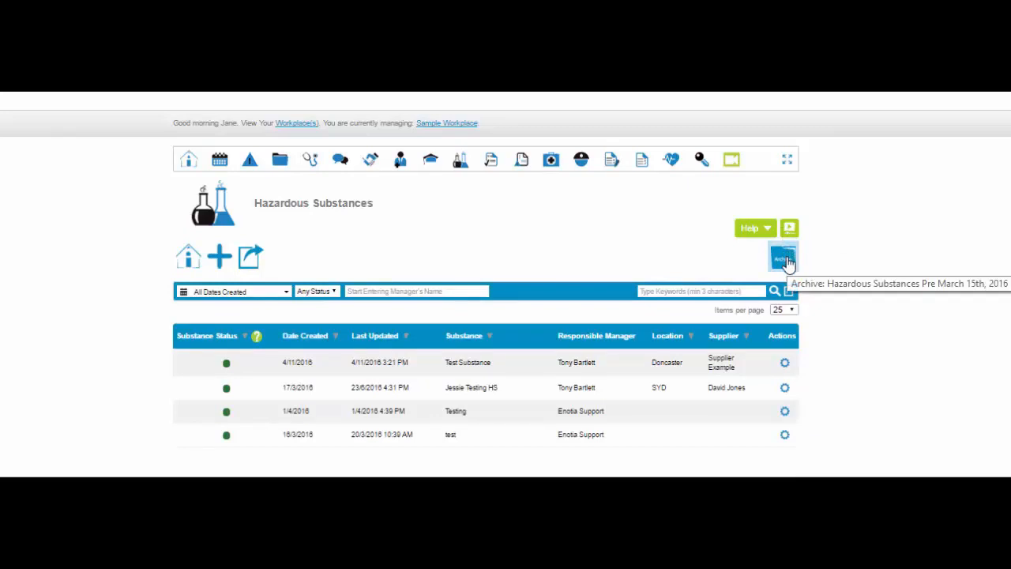
View the archive of hazardous substances from before March 15th, 2016 and return to the current substance list
click(785, 259)
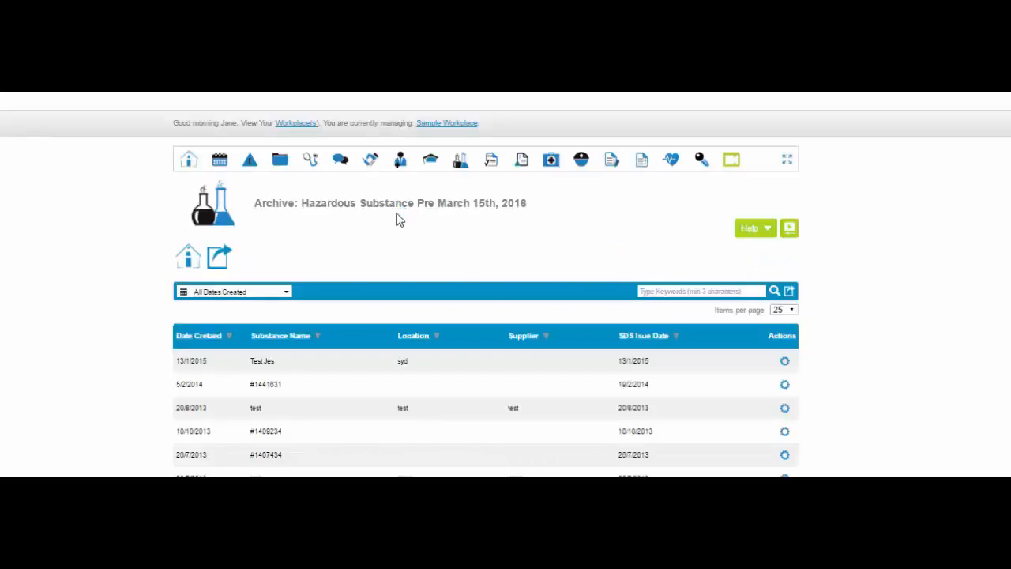
click(461, 166)
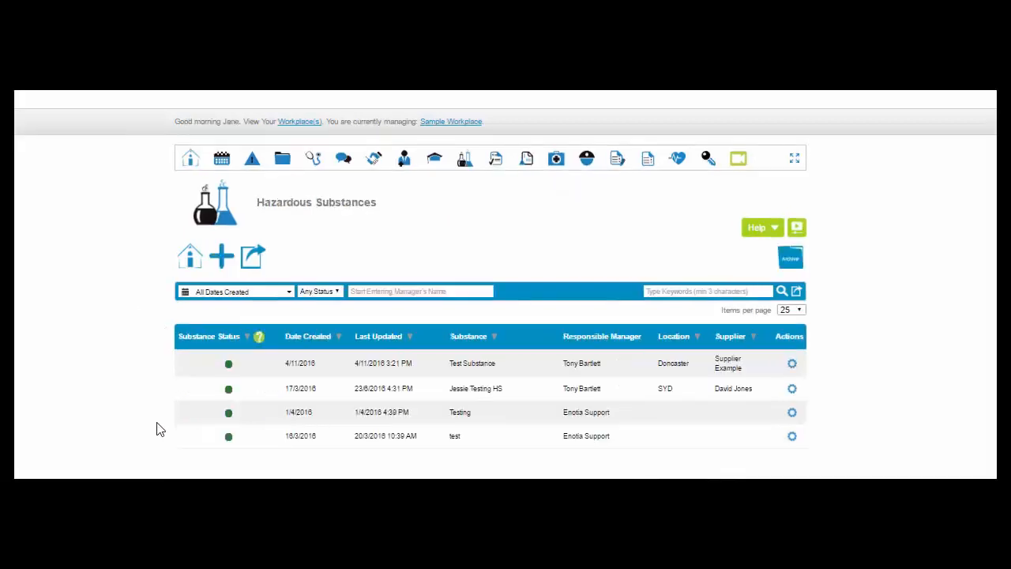
Examine the creation date and manager filters and the keyword search above the hazardous substance list
click(290, 294)
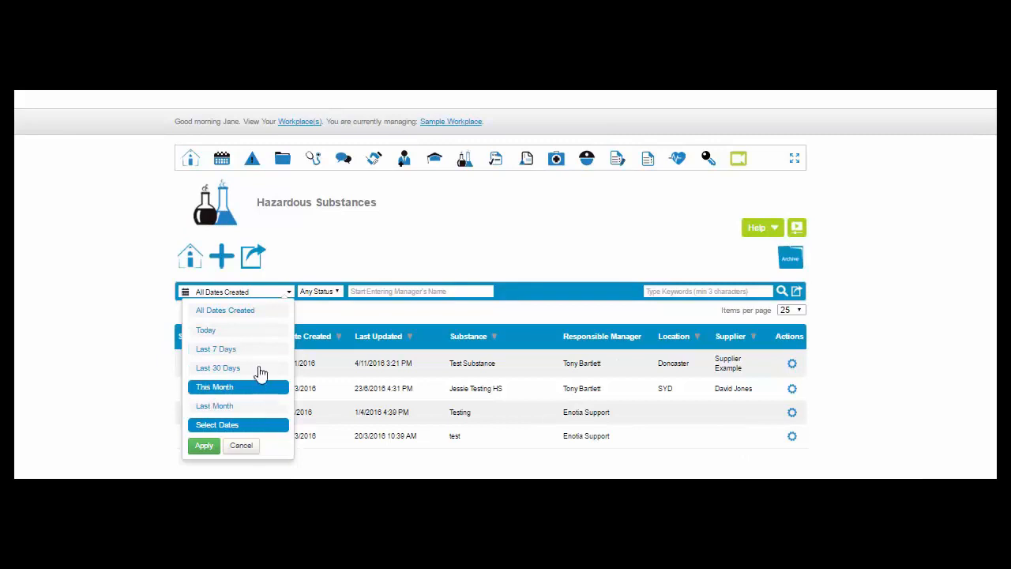
click(355, 292)
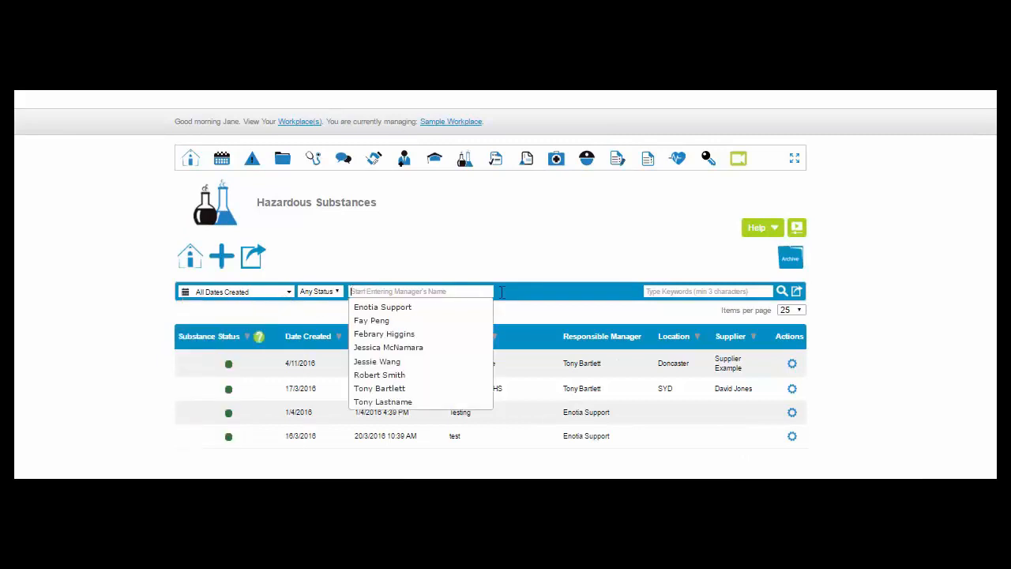
click(662, 294)
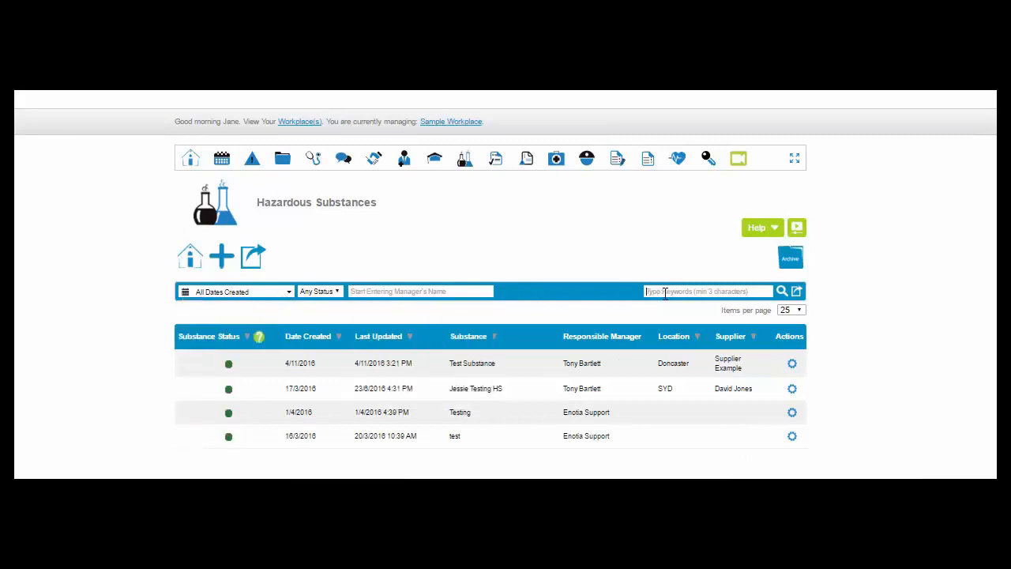
Export the filtered search result in CSV format with all fields selected, including Hazardous Substance ID and Date Created
click(798, 293)
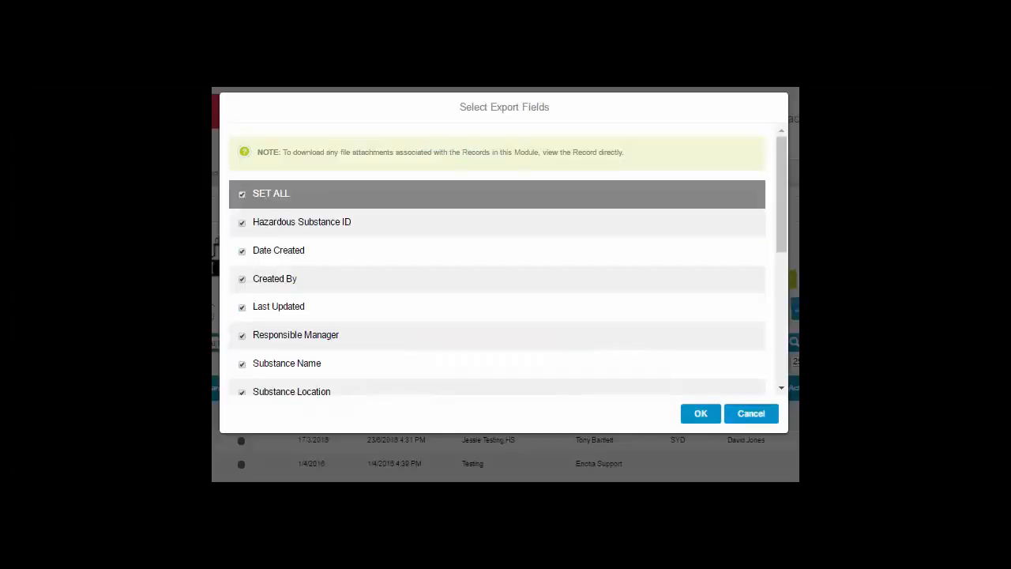
scroll(592, 361, down, 3)
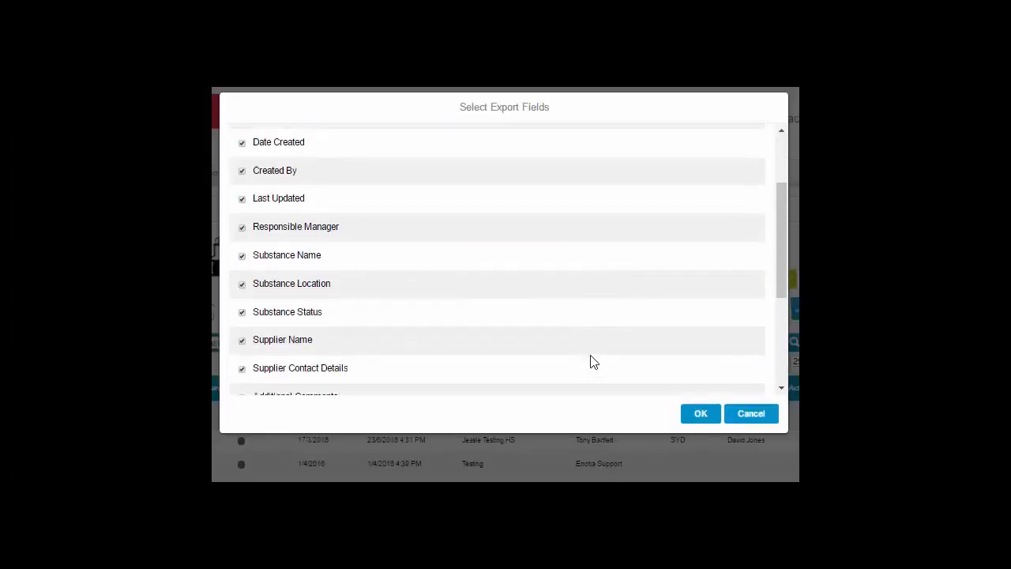
scroll(591, 362, up, 5)
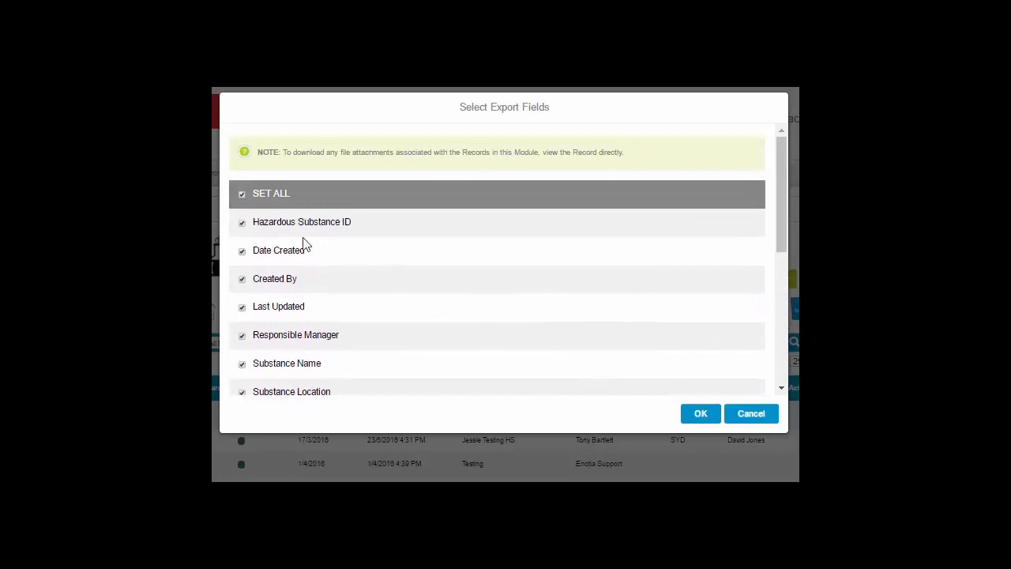
click(242, 224)
click(242, 252)
click(243, 253)
click(242, 223)
click(708, 416)
click(799, 370)
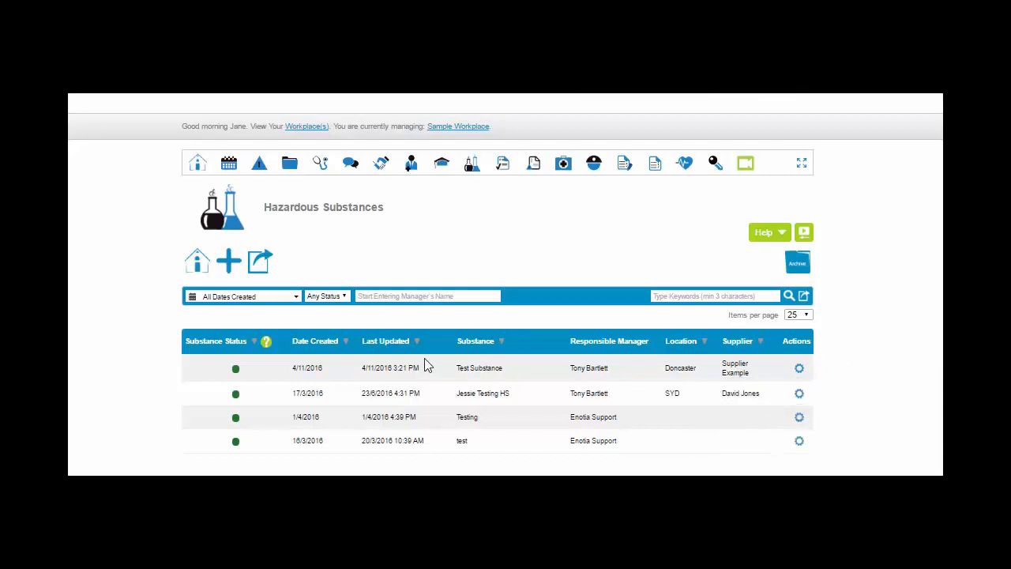
Start a new hazardous substance record and change its responsible manager to a suggested person found by first name
click(236, 268)
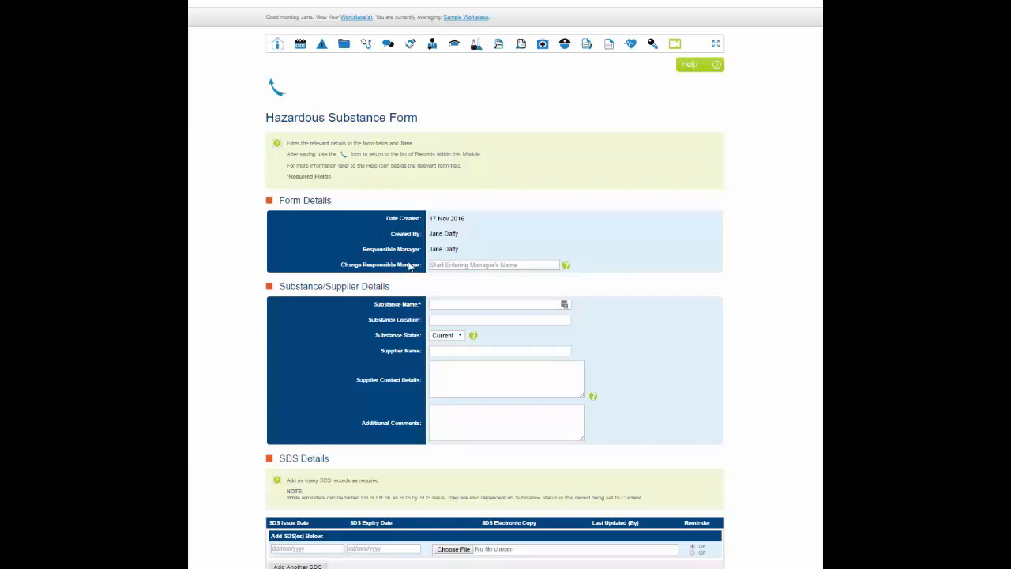
click(435, 265)
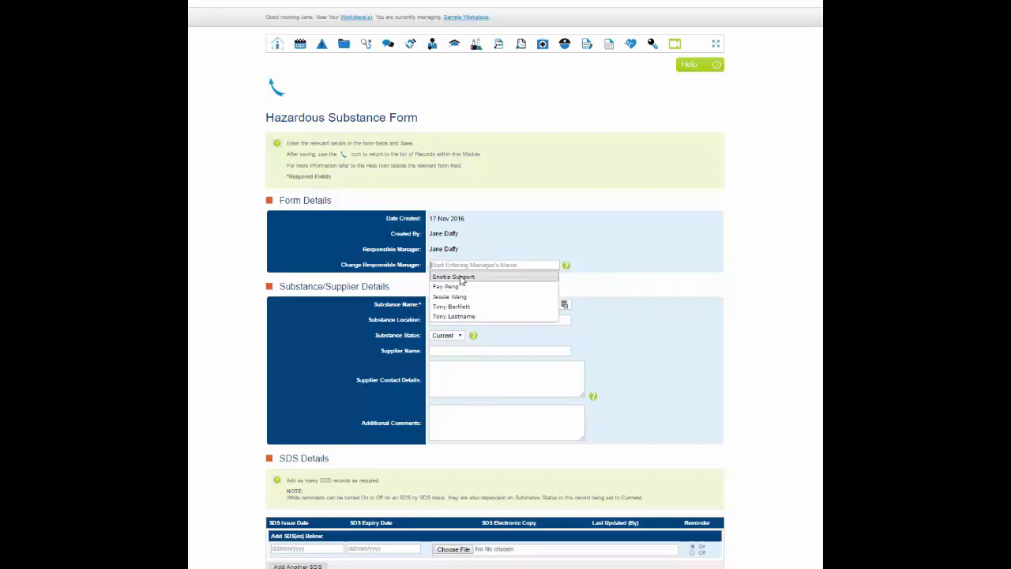
text(tony)
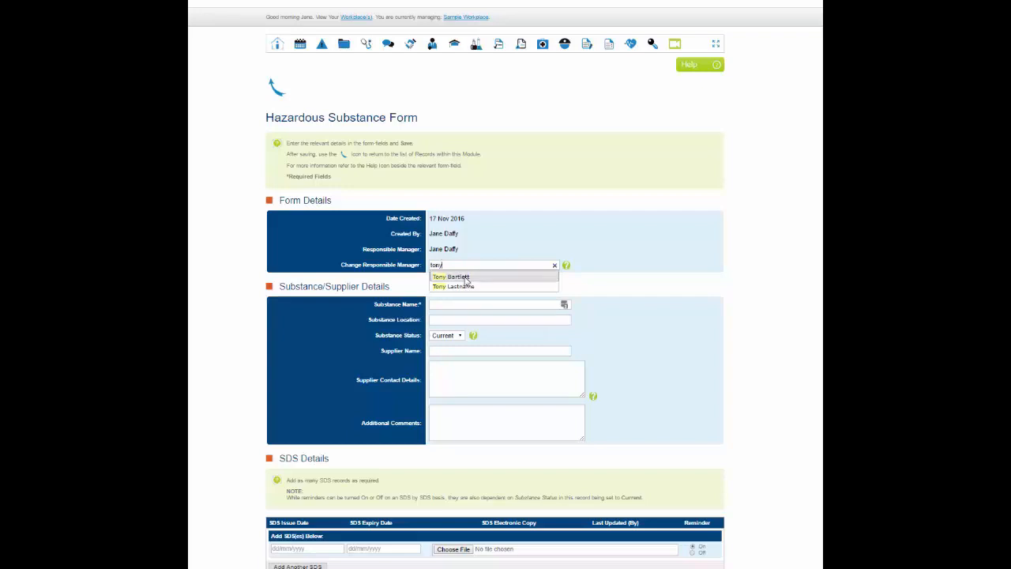
click(465, 277)
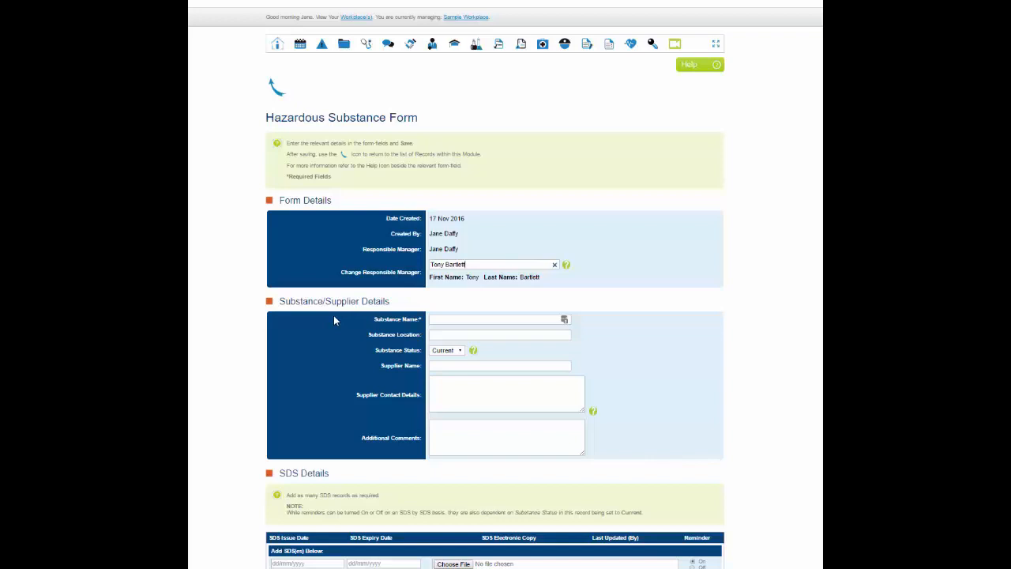
Add two more SDS rows to the SDS Details section of the hazardous substance form
scroll(333, 318, down, 1)
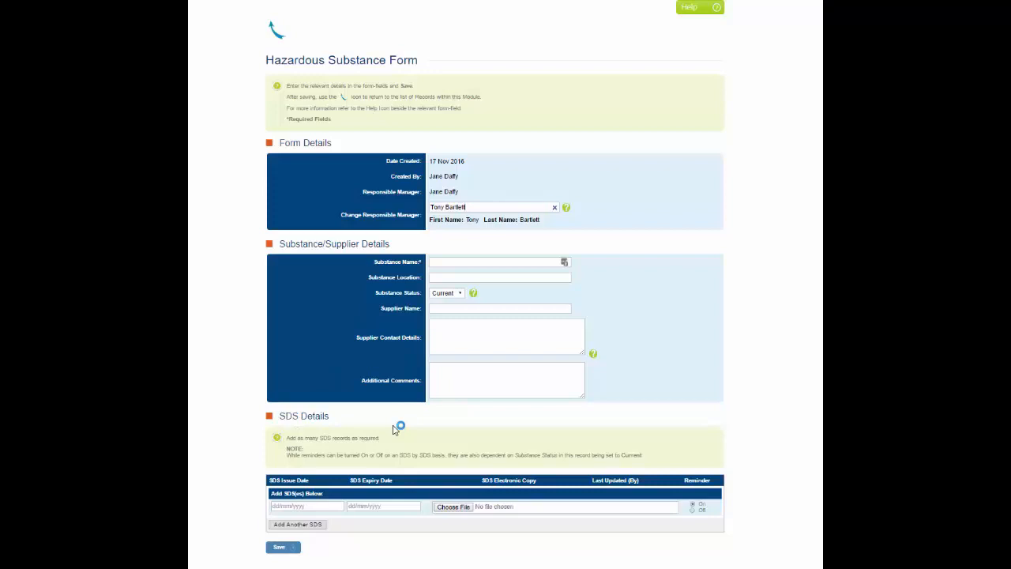
click(322, 526)
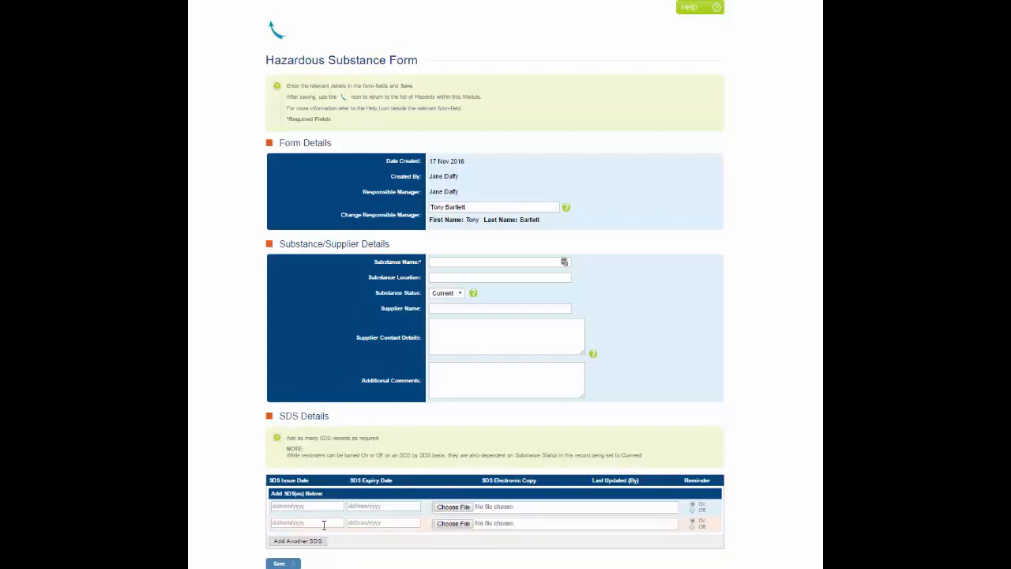
click(300, 541)
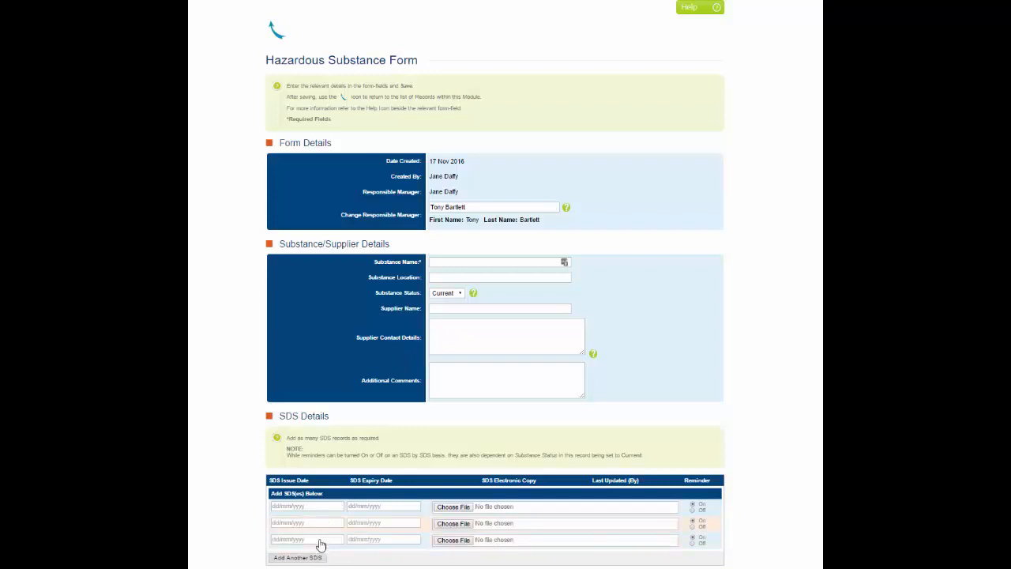
scroll(320, 545, down, 2)
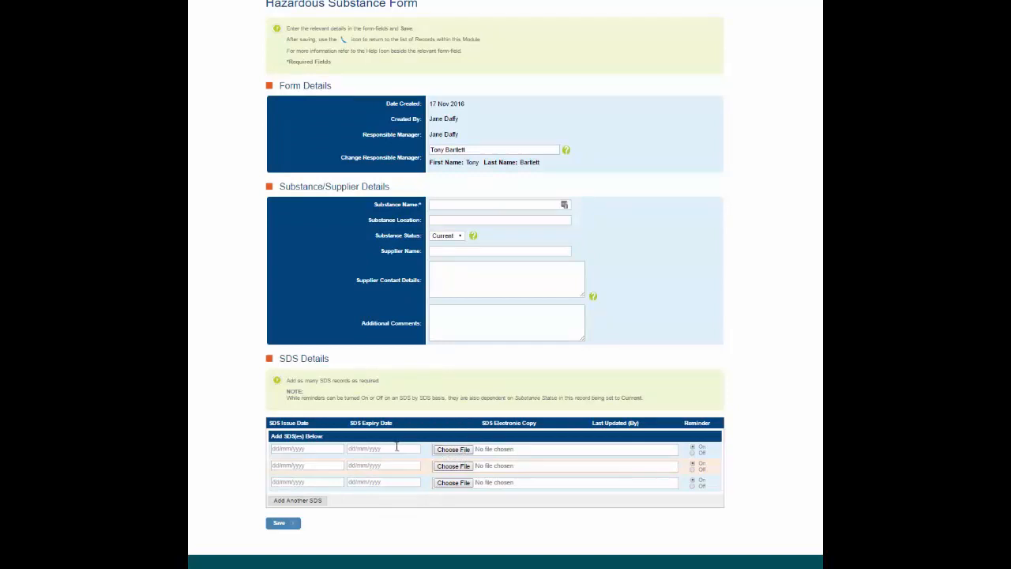
Try the second SDS row's reminder off and back on, and try to save the hazardous substance form
click(398, 448)
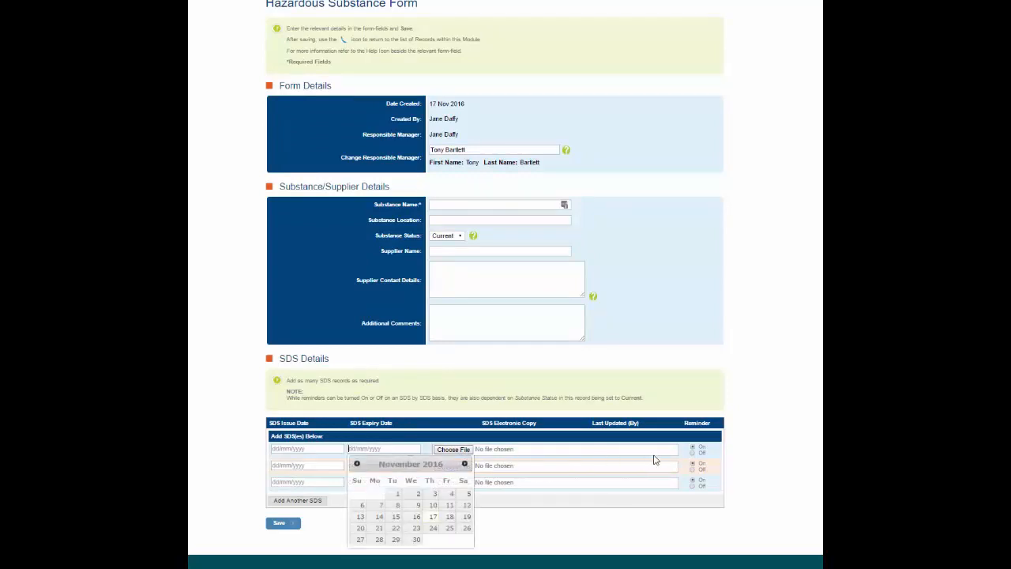
click(693, 455)
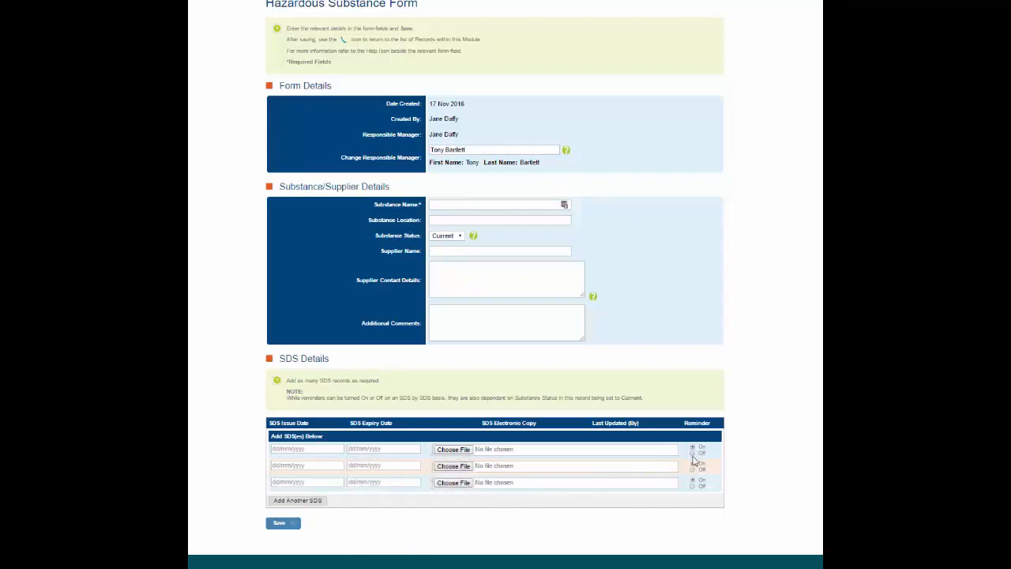
click(691, 469)
click(693, 463)
click(278, 524)
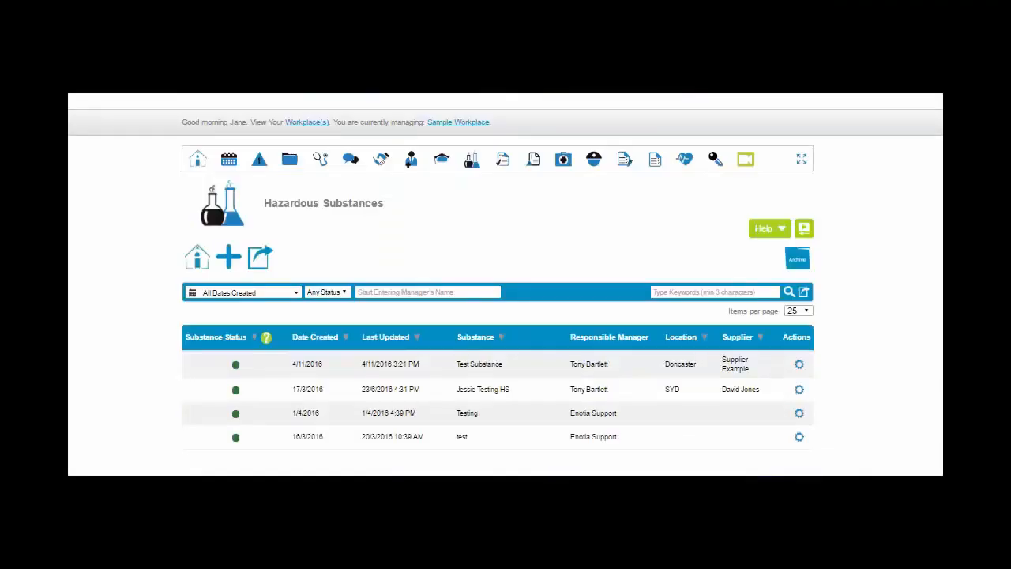
View the My Tasks & Reminders calendar on the workplace homepage and return to the Hazardous Substances module
click(201, 266)
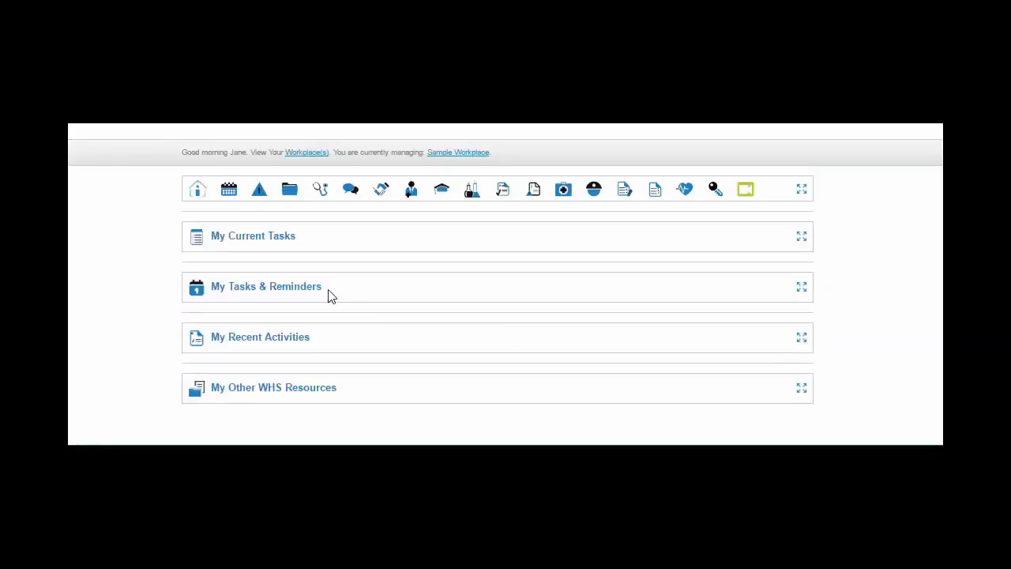
click(802, 289)
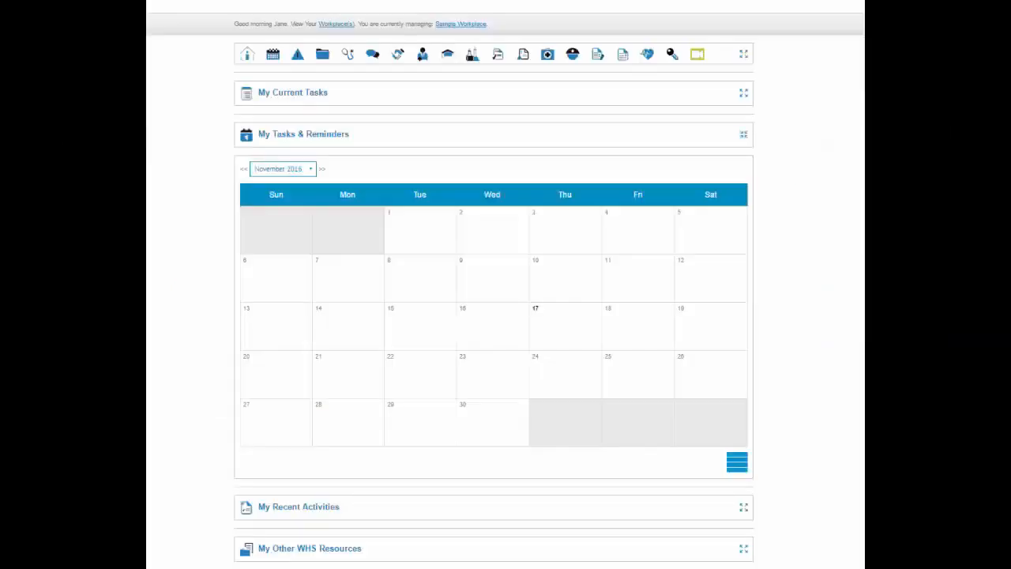
click(472, 55)
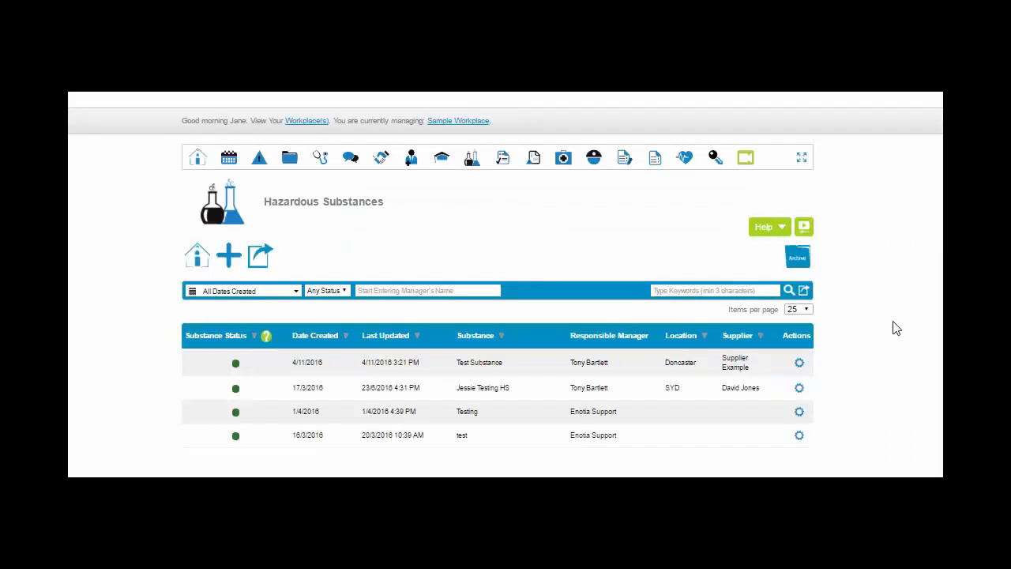